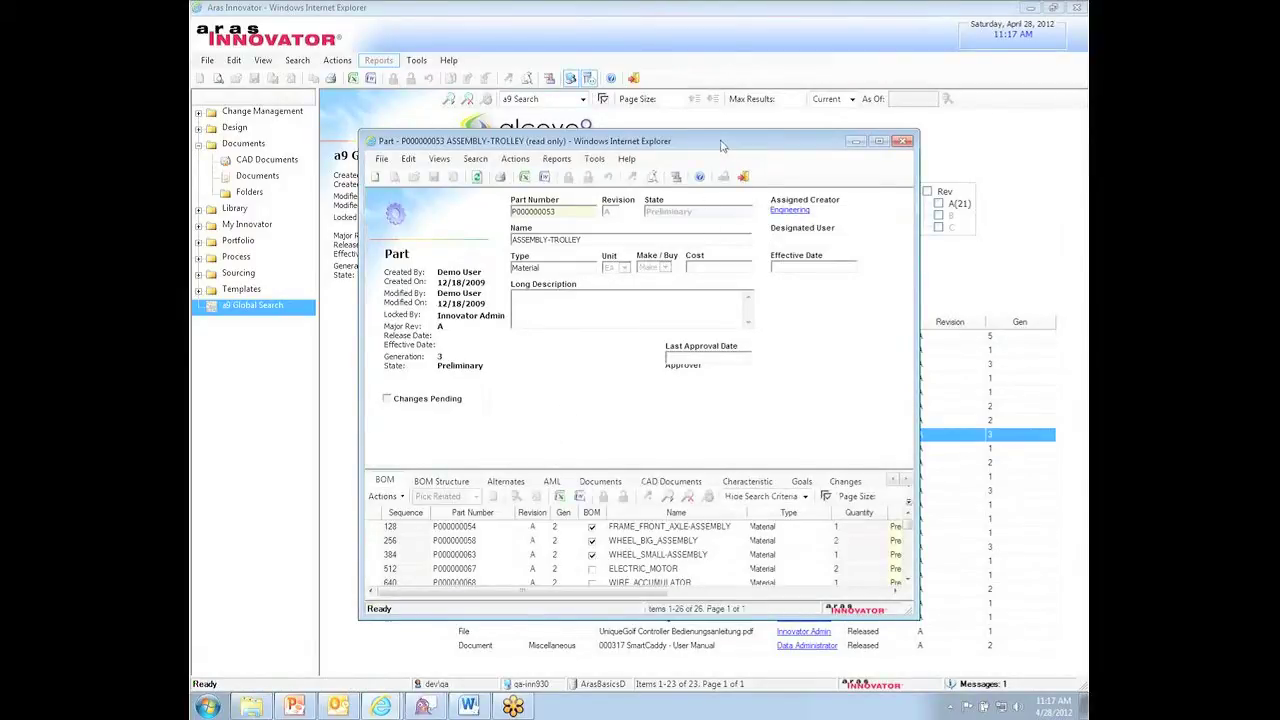
{"action": "left_click_drag", "start_coordinate": [722, 146], "coordinate": [651, 151]}
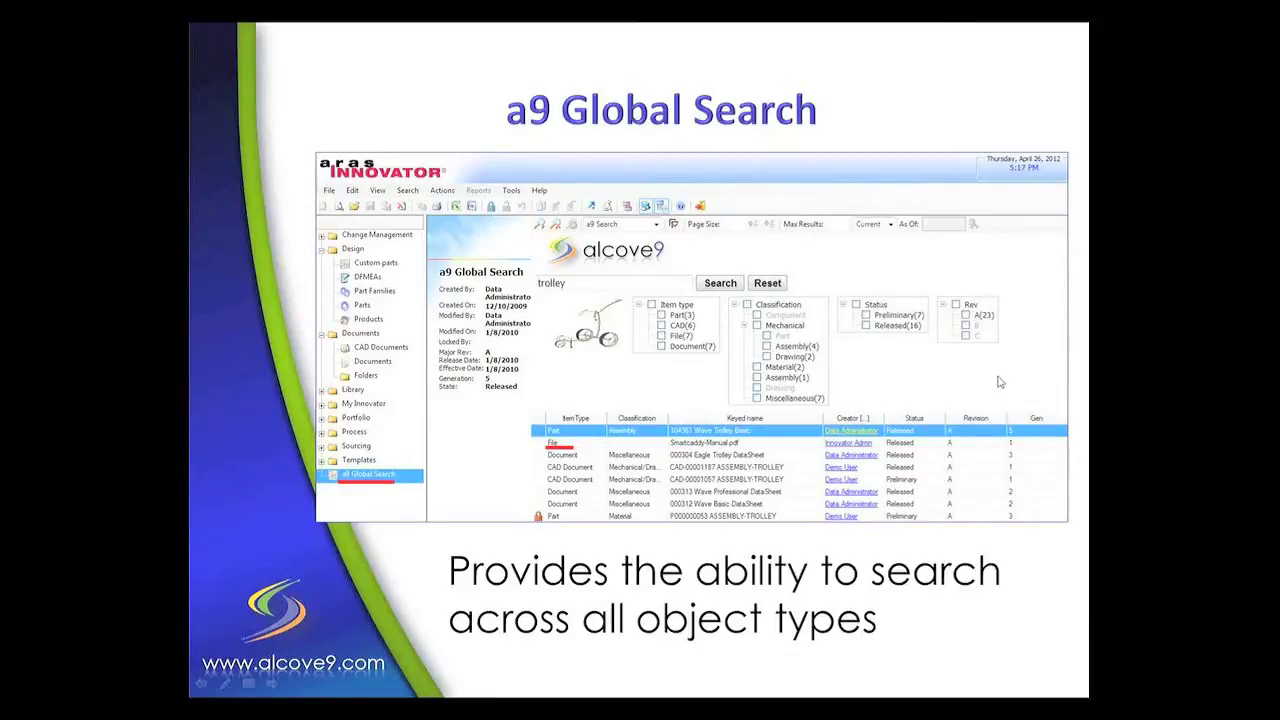
Advance through the a9 Global Search slides and switch to Aras Innovator
{"action": "key", "text": "Right"}
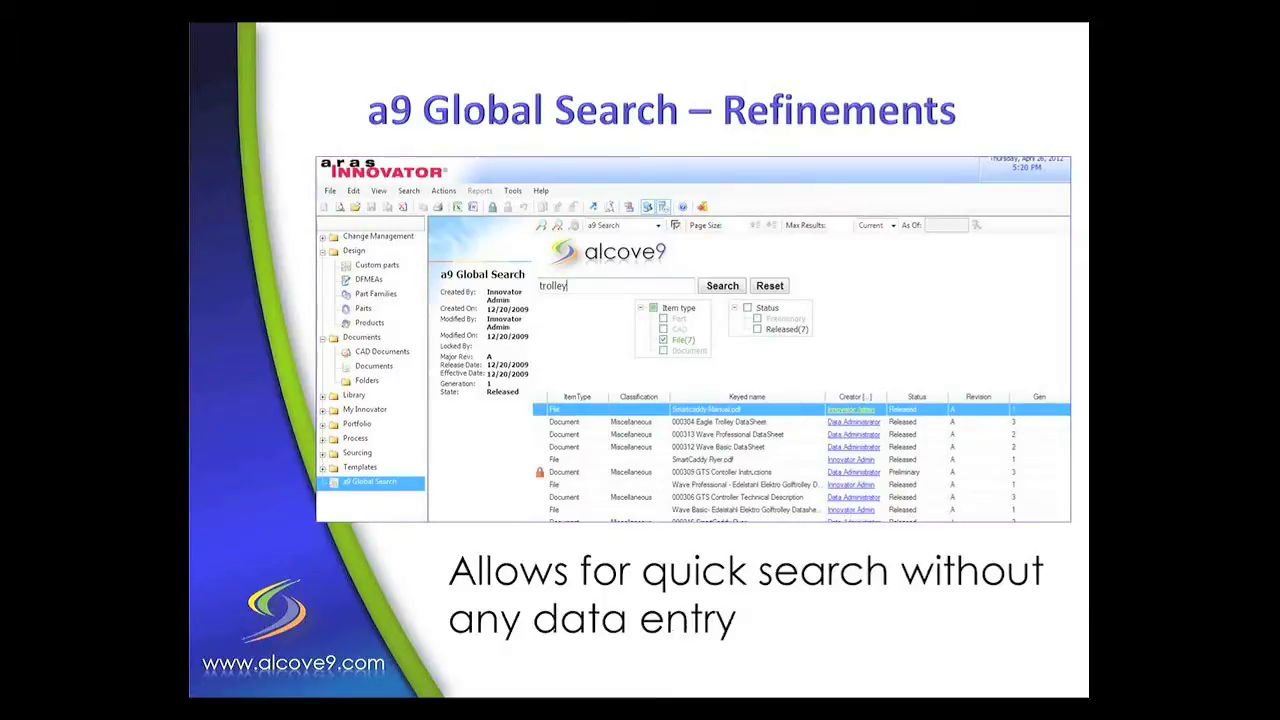
{"action": "key", "text": "Right"}
{"action": "key", "text": "alt+Tab"}
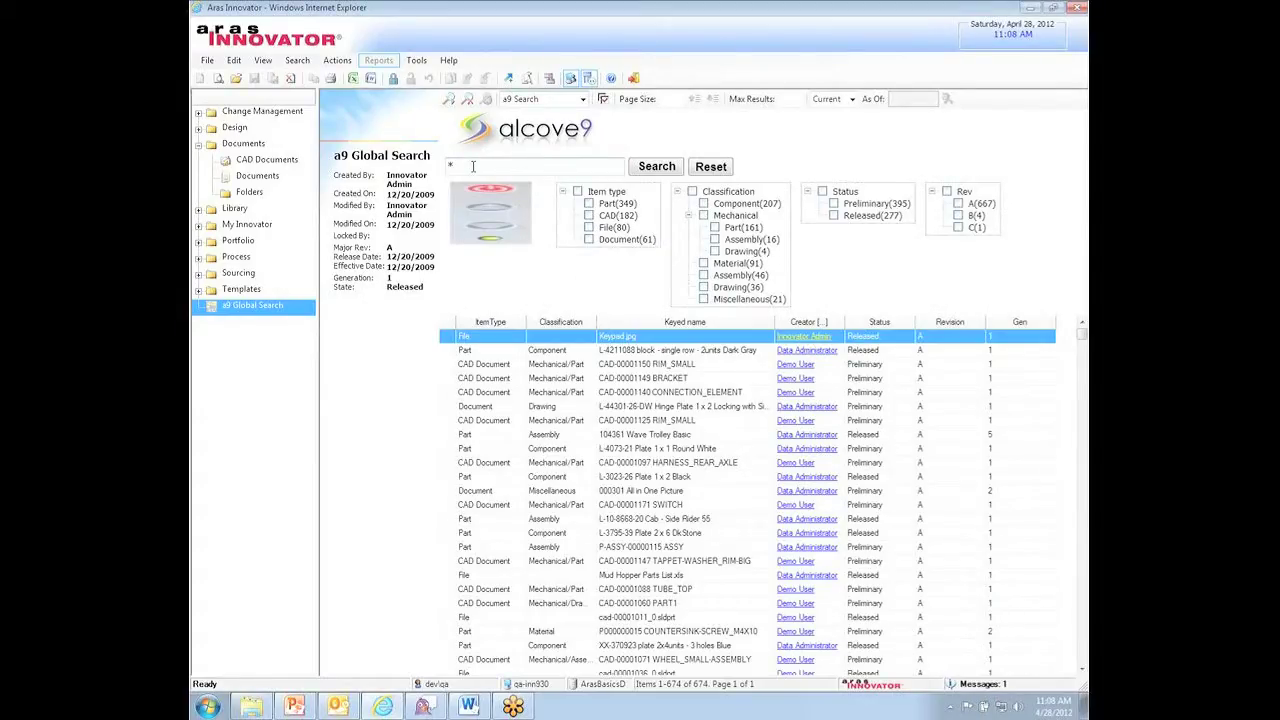
Replace the wildcard query with "golf" and run the global search
{"action": "key", "text": "BackSpace"}
{"action": "type", "text": "golf"}
{"action": "key", "text": "Return"}
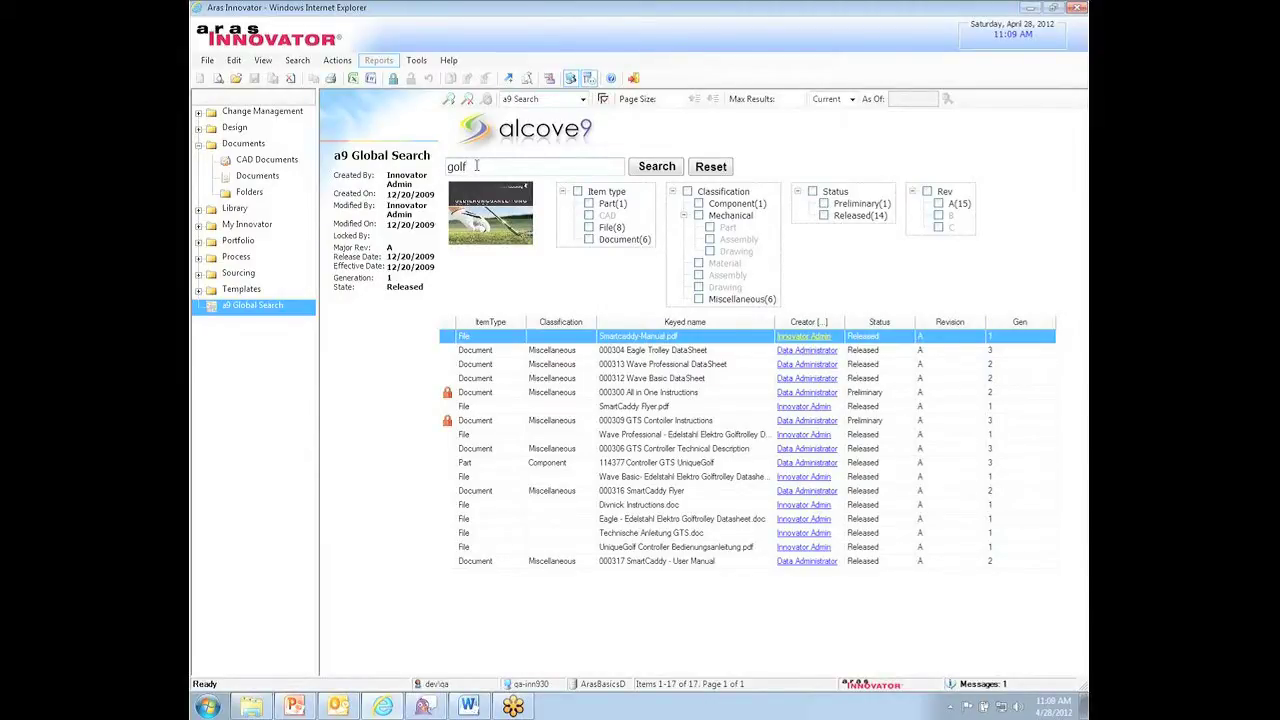
Run a global search for "trolley AND assembly" and select the 104361 Wave Trolley Basic part in the results
{"action": "key", "text": "BackSpace"}
{"action": "key", "text": "BackSpace"}
{"action": "key", "text": "BackSpace"}
{"action": "key", "text": "BackSpace"}
{"action": "type", "text": "trolley AND abs"}
{"action": "type", "text": "embly"}
{"action": "key", "text": "Return"}
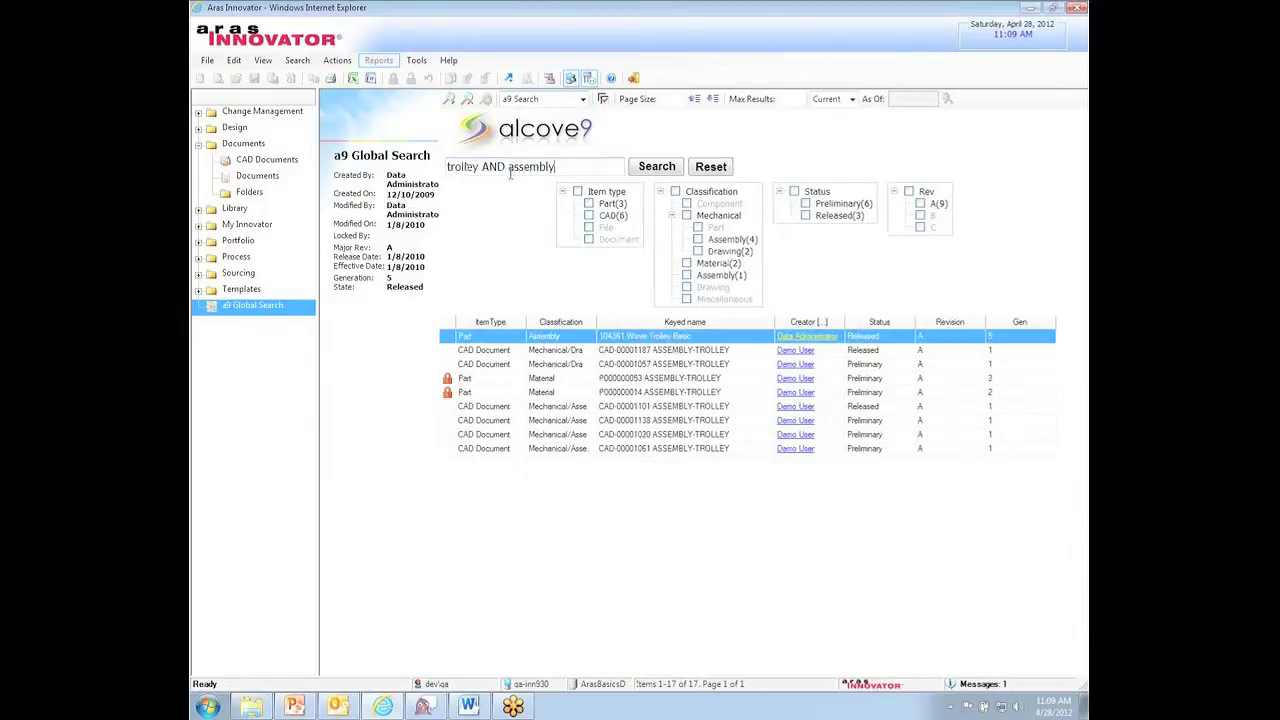
{"action": "left_click", "coordinate": [731, 338]}
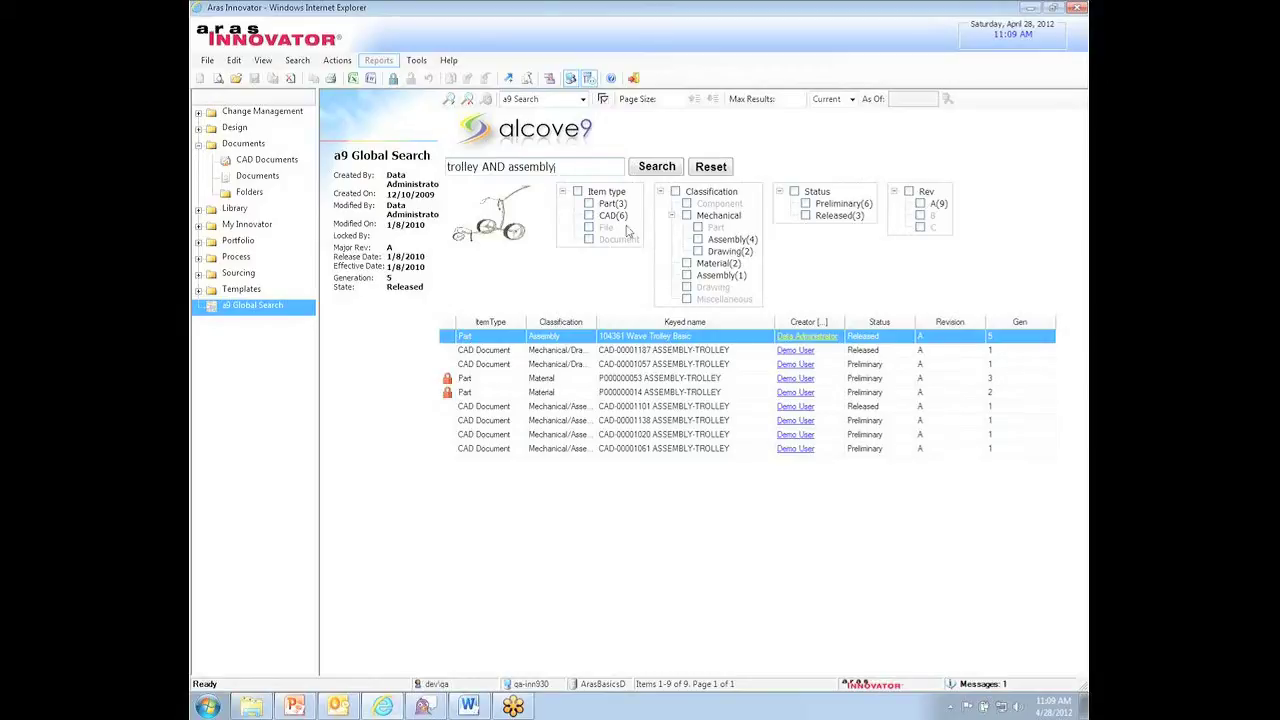
Change the query to "trolley OR assembly", run it, and preview the P-ASSY-00000115 ASSY and Smartcaddy-Manual.pdf results
{"action": "double_click", "coordinate": [494, 167]}
{"action": "type", "text": "OR"}
{"action": "key", "text": "Return"}
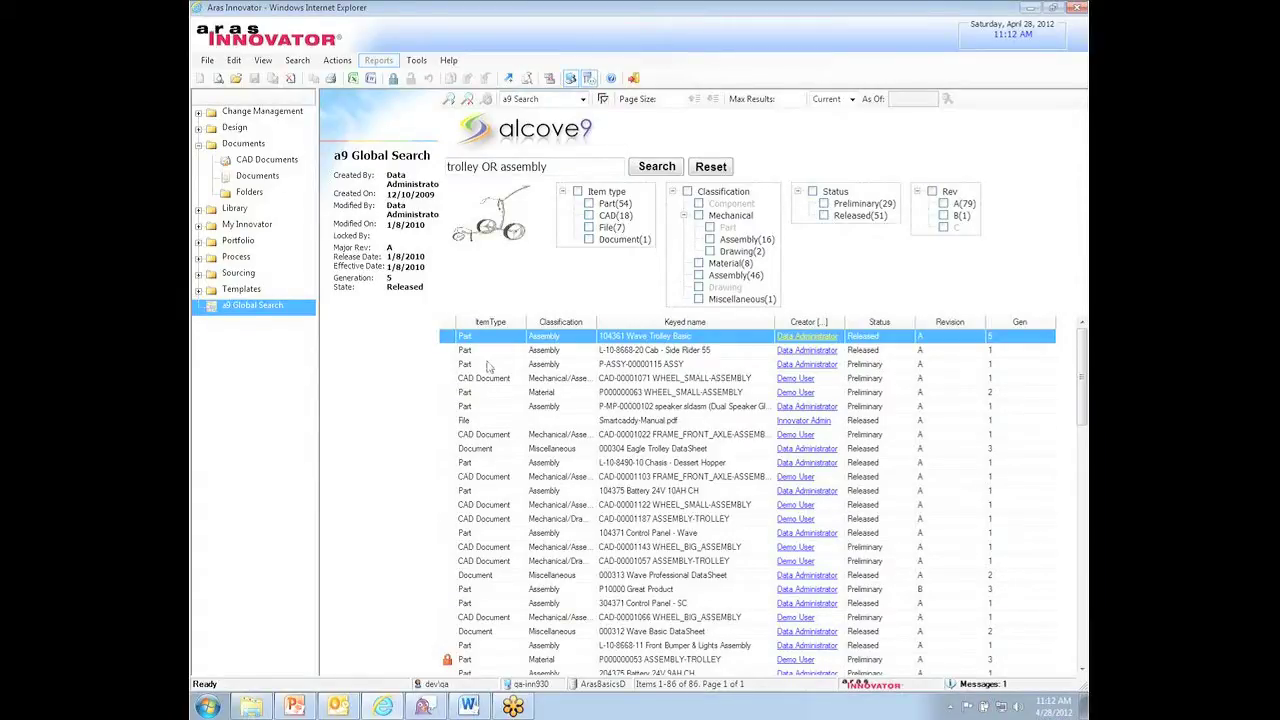
{"action": "left_click", "coordinate": [489, 366]}
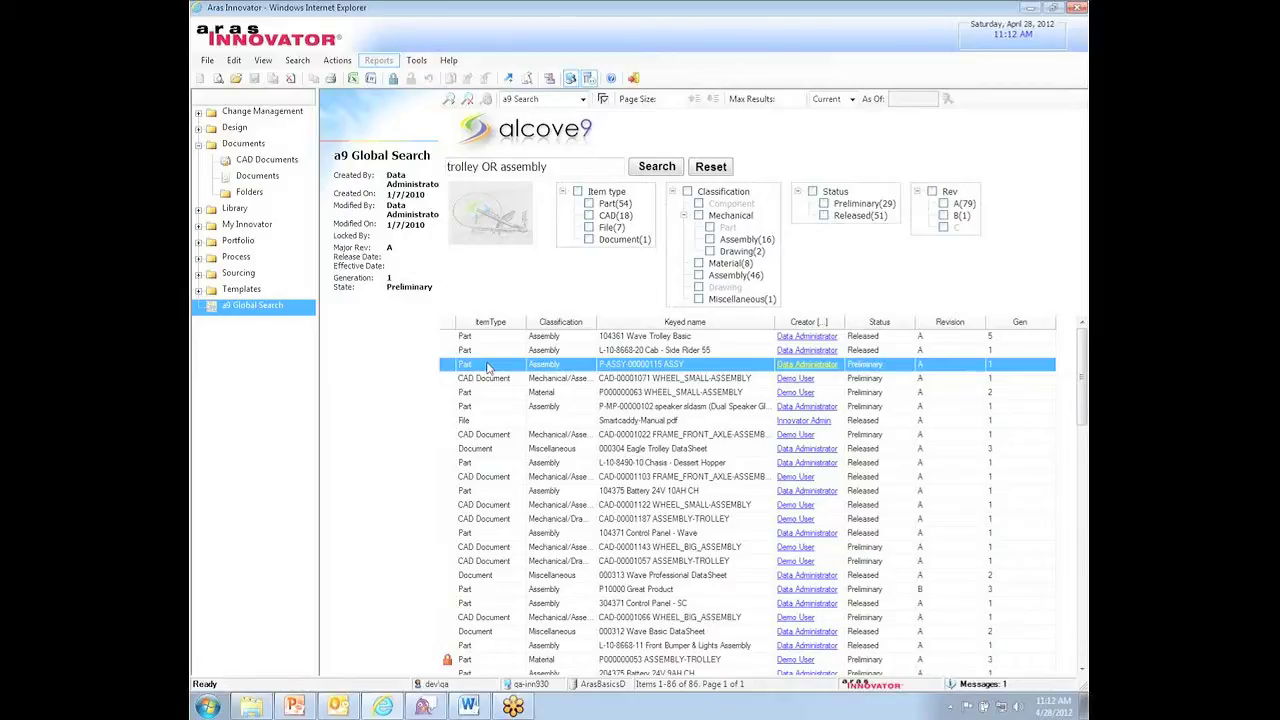
{"action": "left_click", "coordinate": [488, 420]}
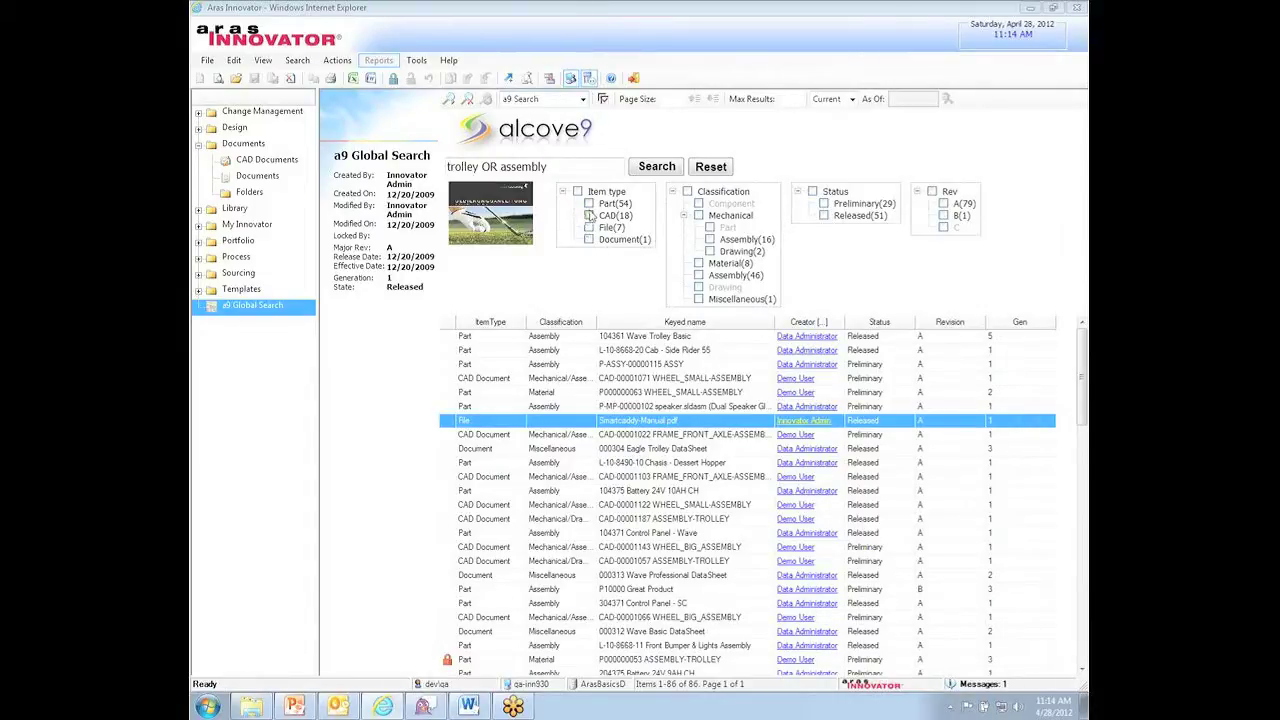
Refine the search results by item type, one type at a time: CAD, File, and finally Part
{"action": "left_click", "coordinate": [591, 217]}
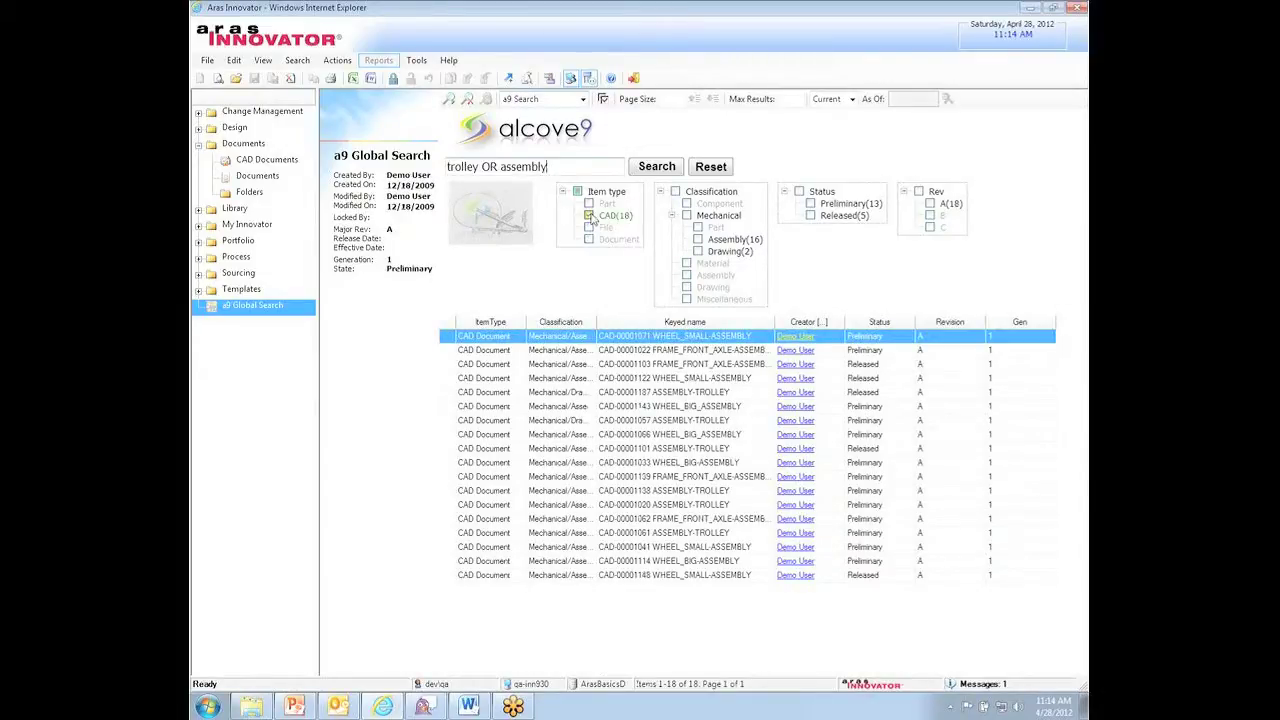
{"action": "left_click", "coordinate": [591, 217]}
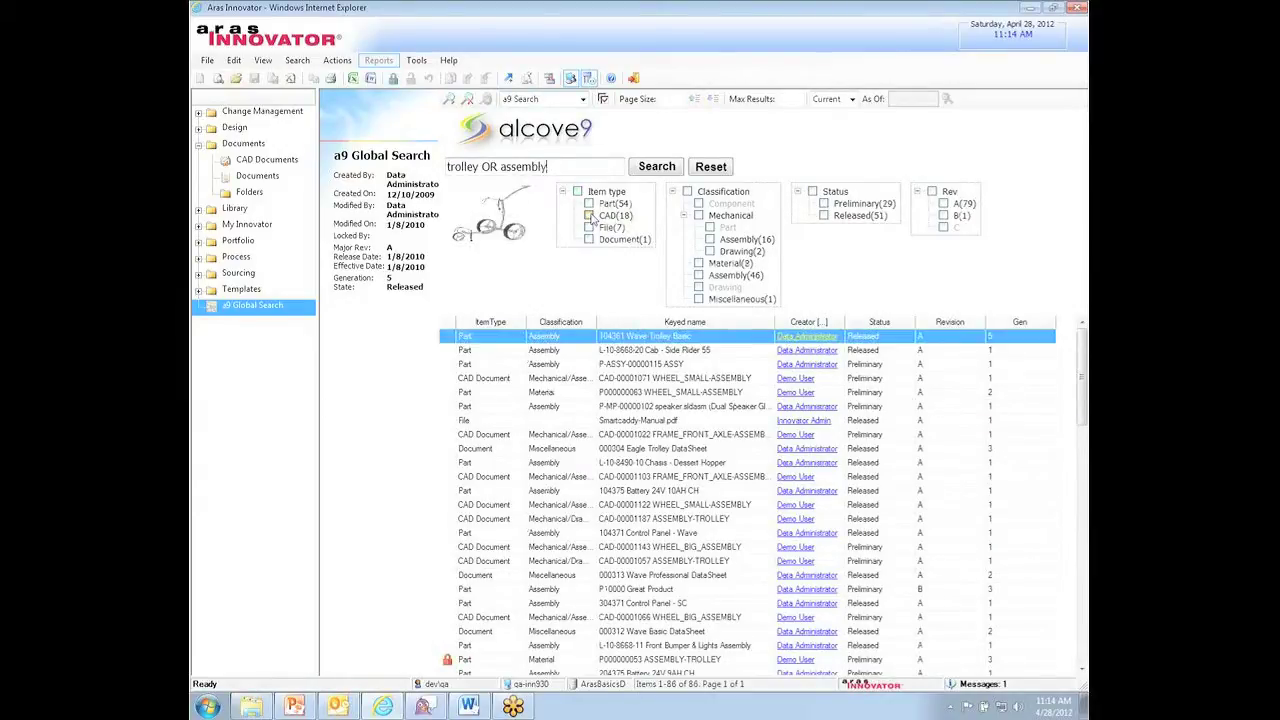
{"action": "left_click", "coordinate": [590, 228]}
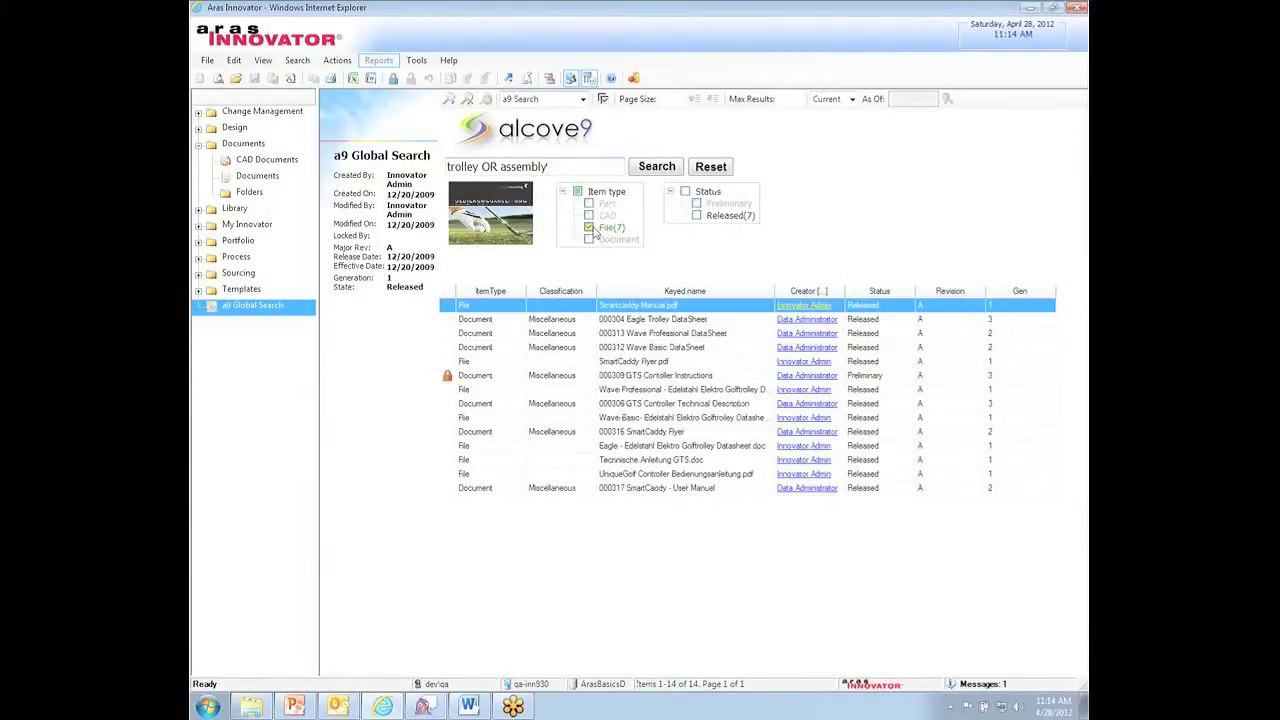
{"action": "left_click", "coordinate": [590, 228]}
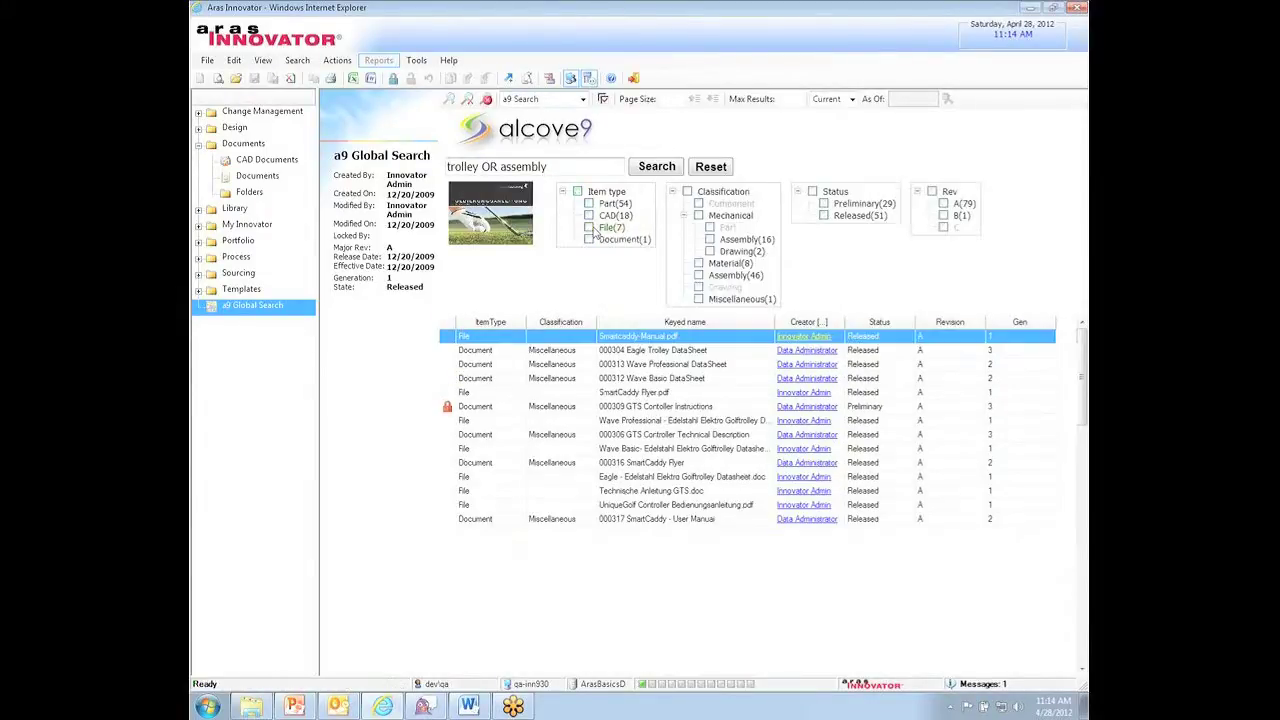
{"action": "left_click", "coordinate": [589, 204]}
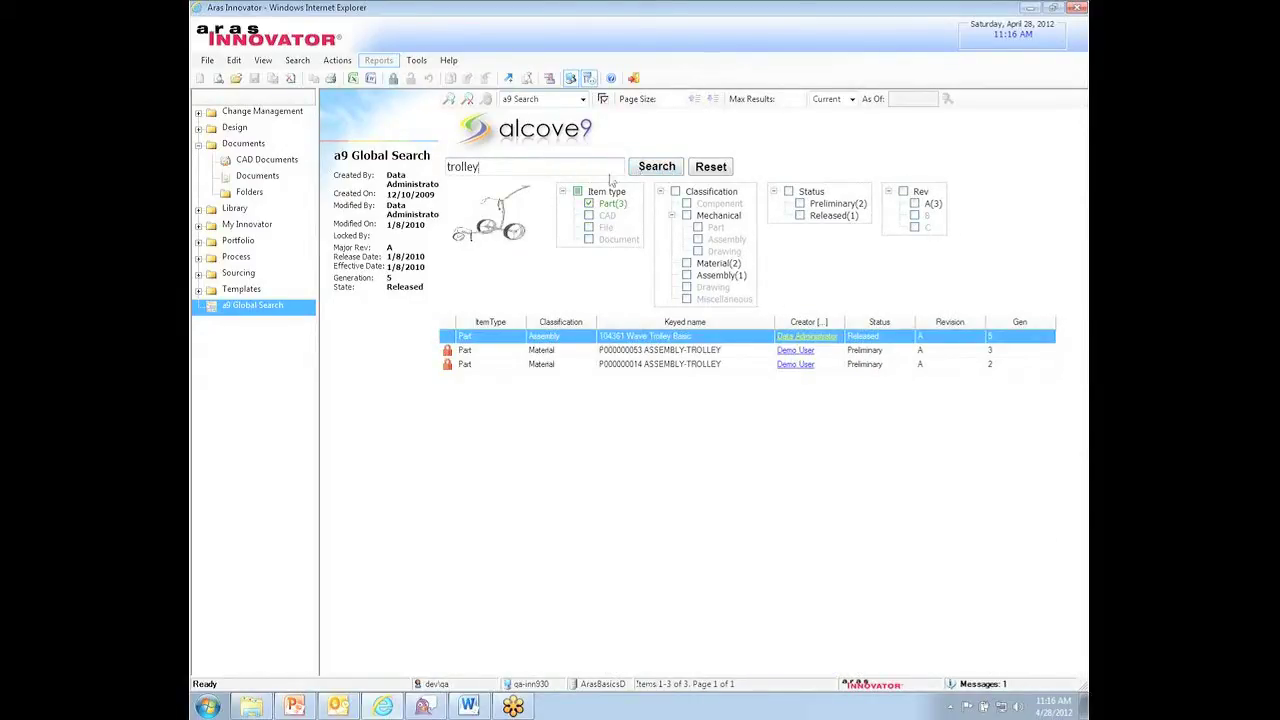
Clear the Part filter on the "trolley" search, and view and close the P000000053 ASSEMBLY-TROLLEY part record
{"action": "left_click", "coordinate": [589, 204]}
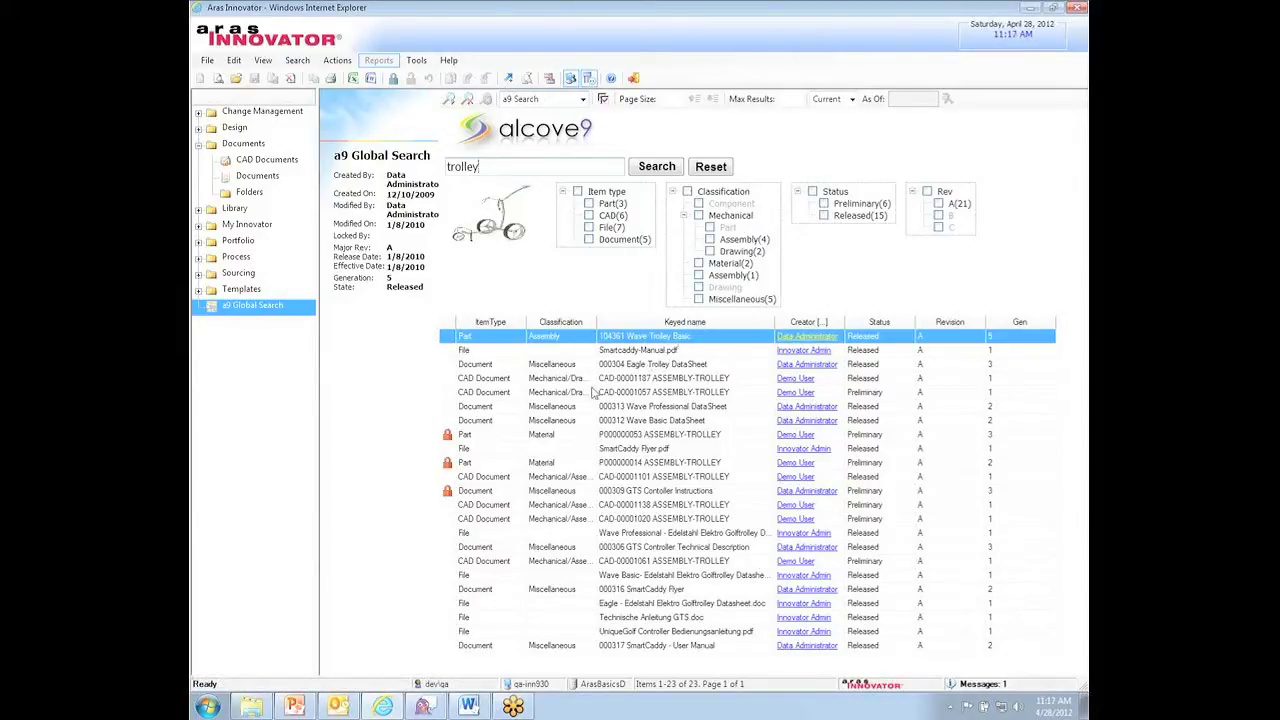
{"action": "double_click", "coordinate": [548, 438]}
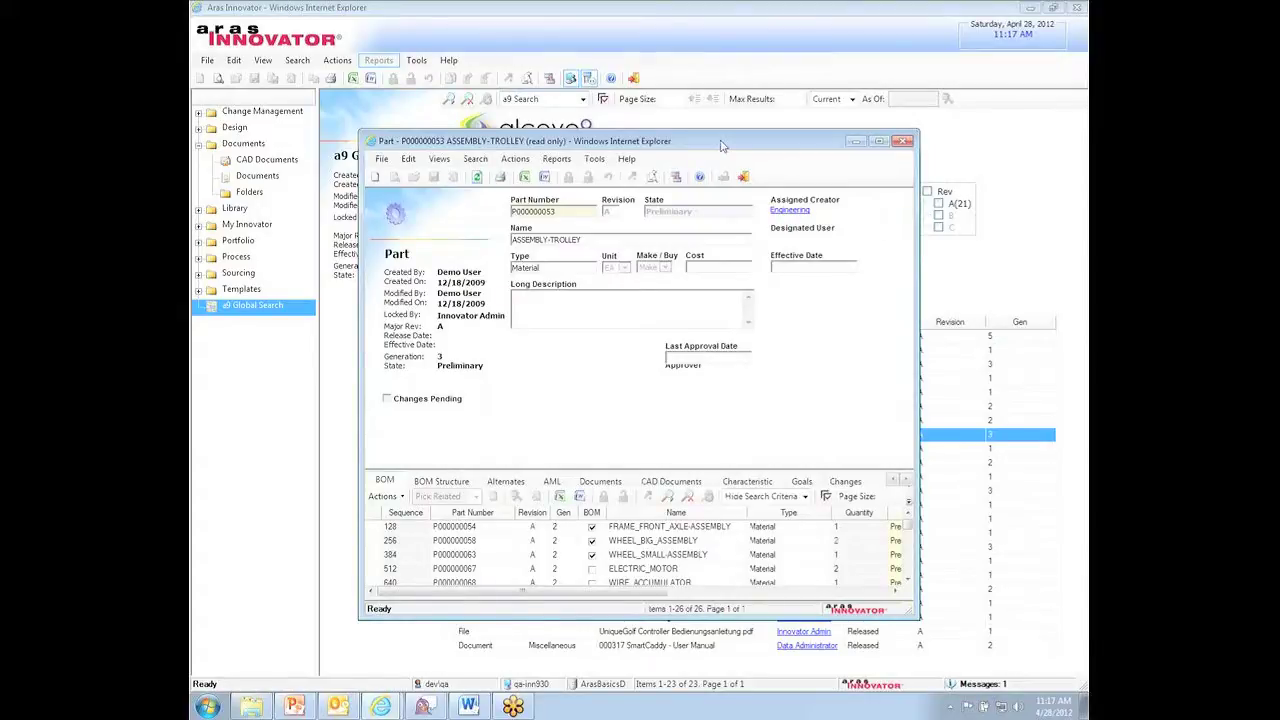
{"action": "left_click", "coordinate": [903, 141]}
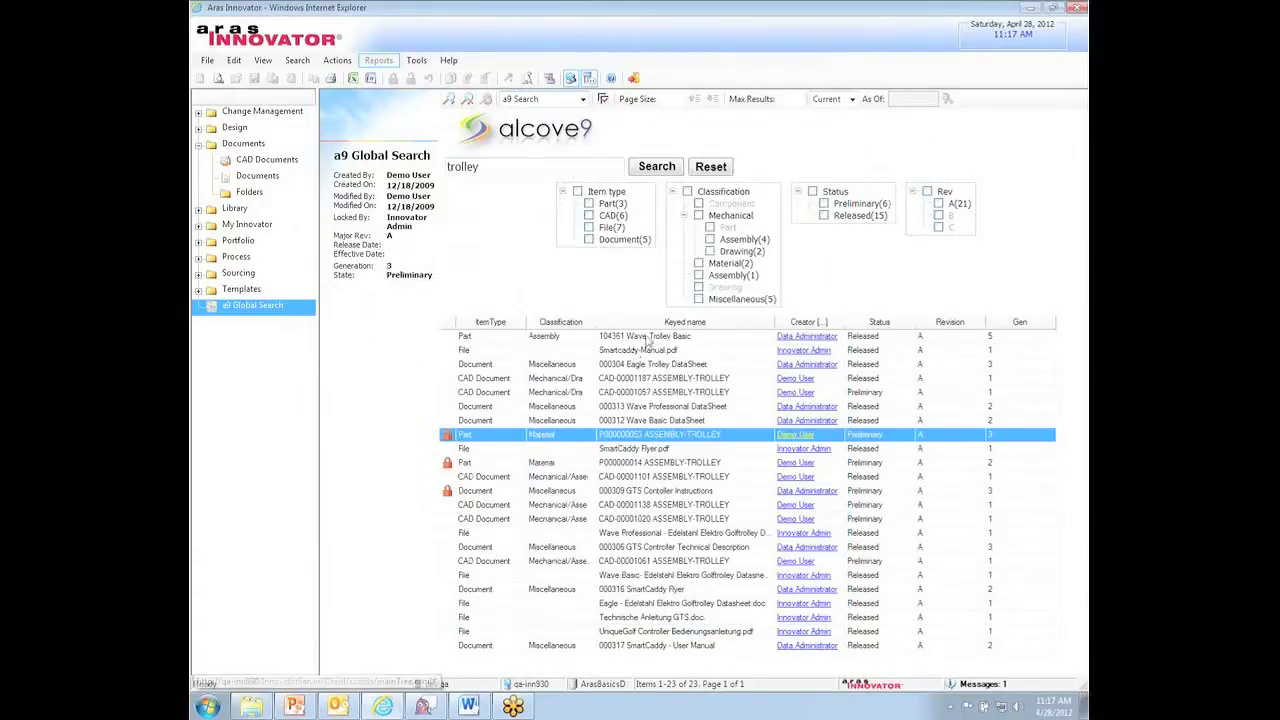
View the CAD-00001057 ASSEMBLY-TROLLEY document record from the results and close it
{"action": "double_click", "coordinate": [535, 394]}
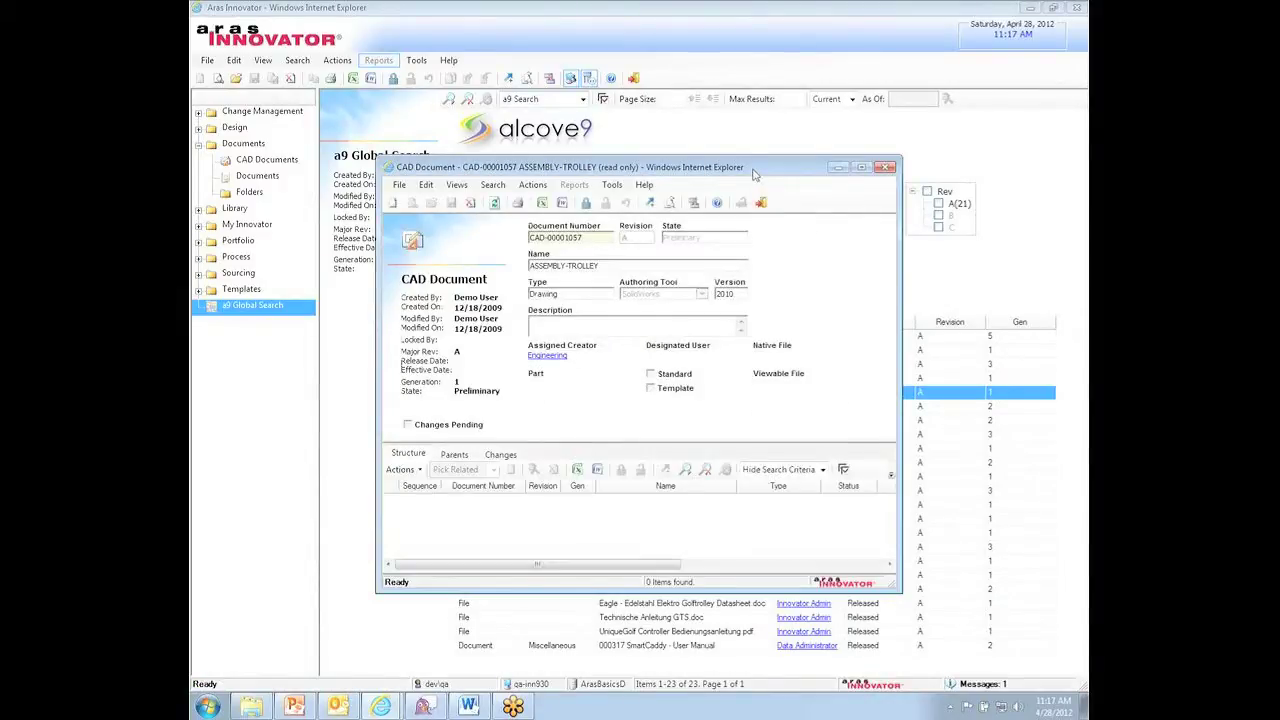
{"action": "left_click_drag", "start_coordinate": [741, 172], "coordinate": [697, 169]}
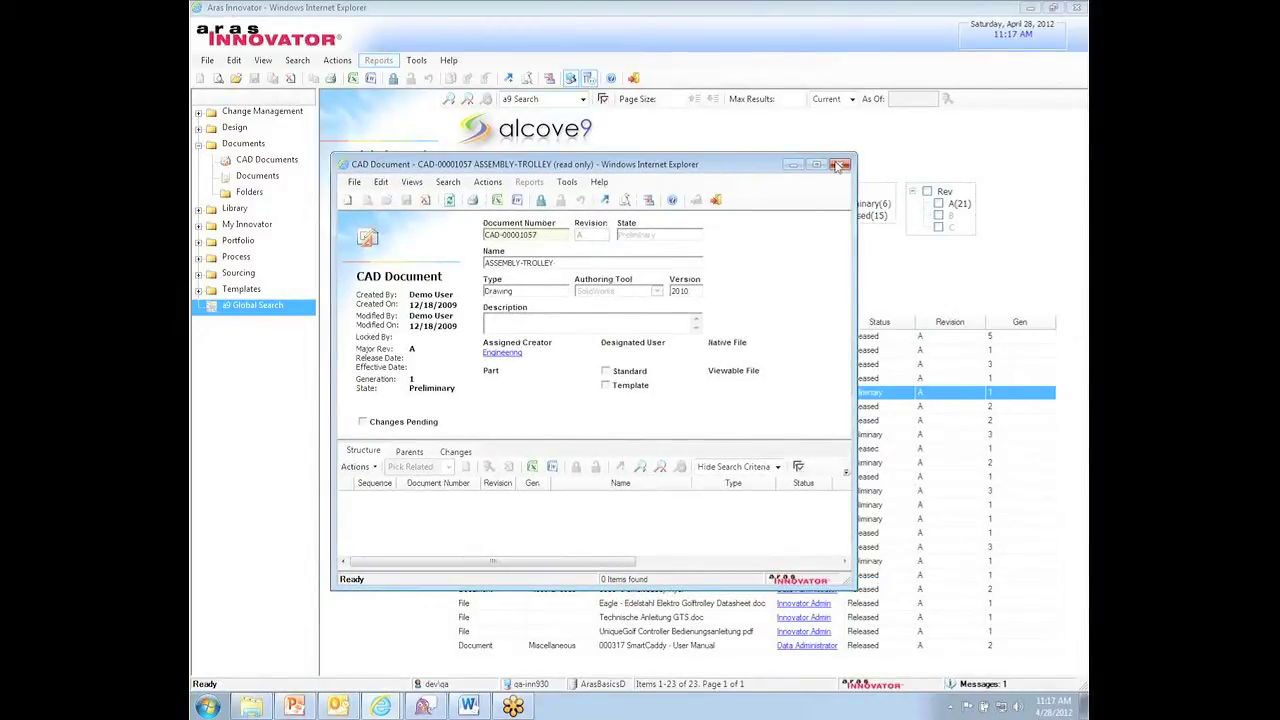
{"action": "left_click", "coordinate": [838, 166]}
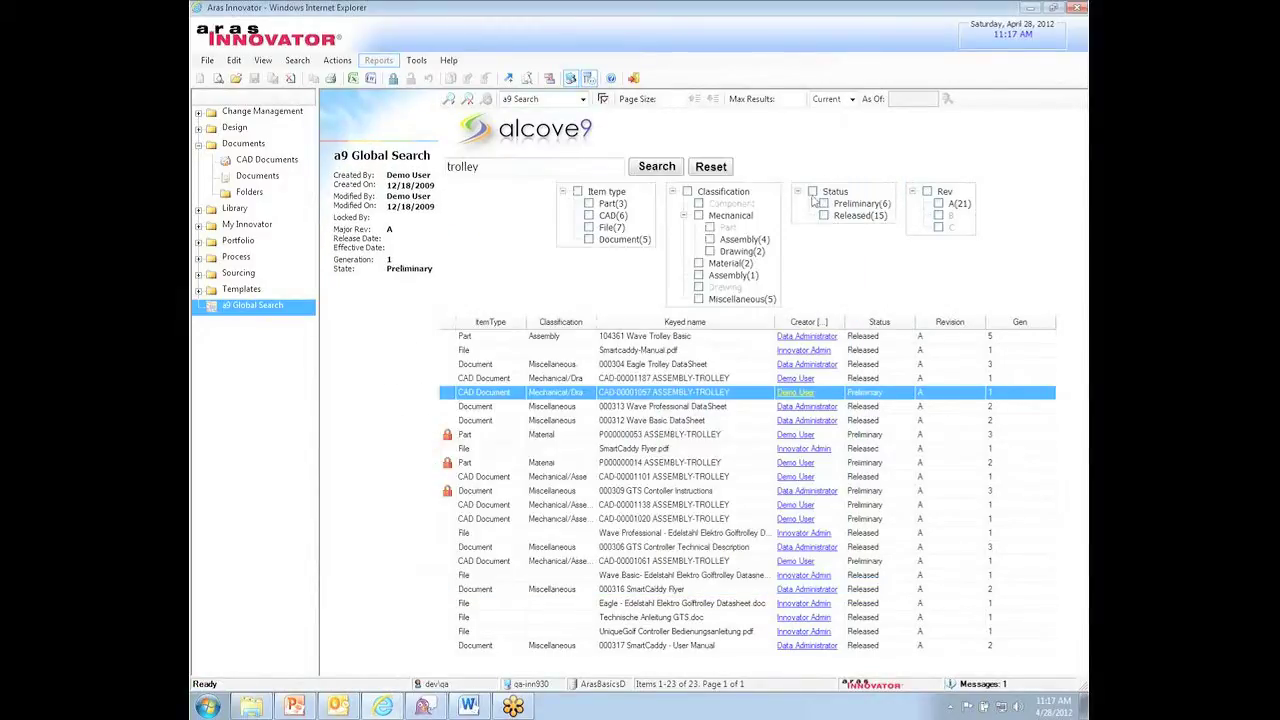
Open the file UniqueGolf Controller Bedienungsanleitung.pdf from the search results
{"action": "left_click", "coordinate": [605, 631]}
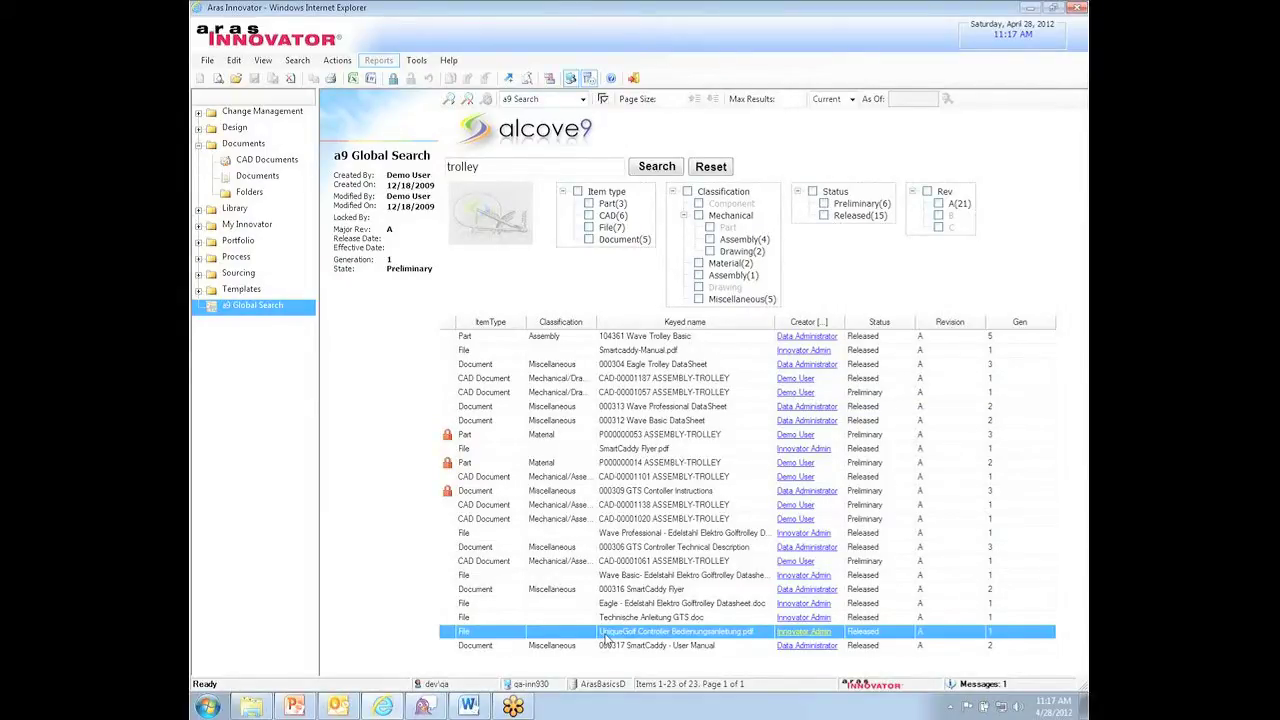
{"action": "double_click", "coordinate": [604, 634]}
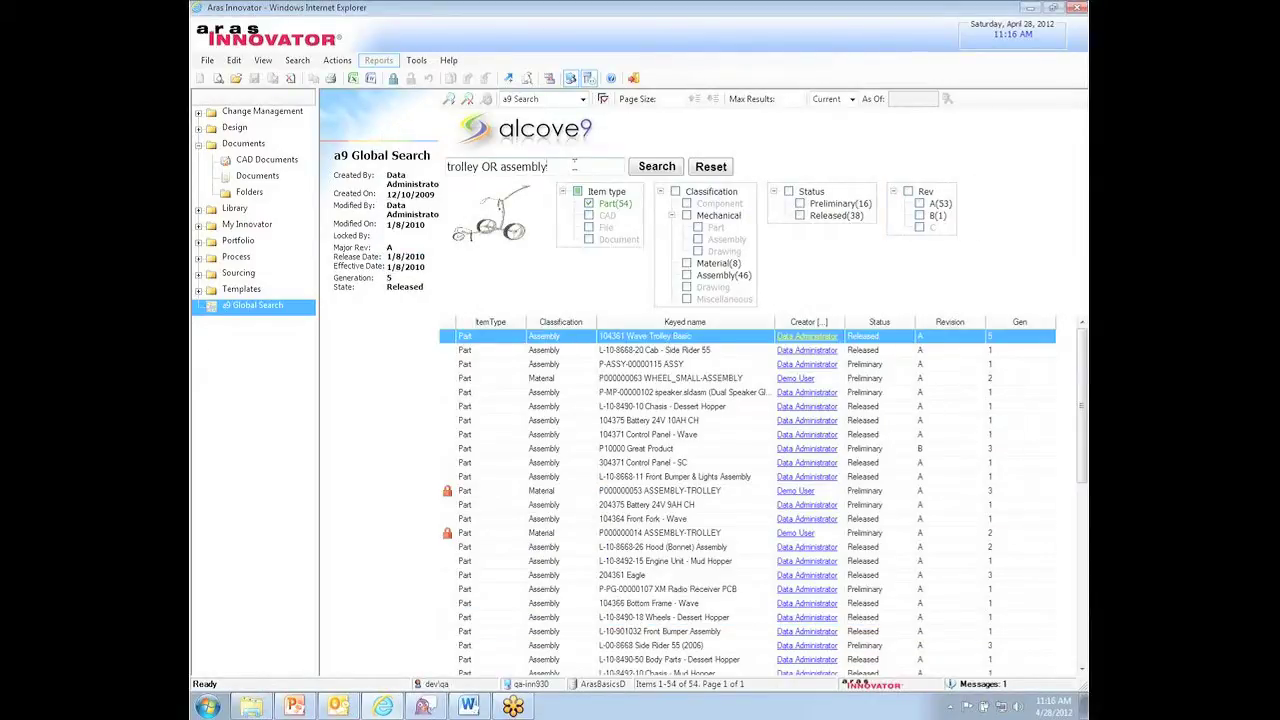
Shorten the query "trolley OR assembly" to "trolley" and rerun the search with the Part filter kept on
{"action": "key", "text": "BackSpace"}
{"action": "key", "text": "BackSpace"}
{"action": "key", "text": "BackSpace"}
{"action": "key", "text": "BackSpace"}
{"action": "key", "text": "BackSpace"}
{"action": "key", "text": "BackSpace"}
{"action": "key", "text": "BackSpace"}
{"action": "key", "text": "BackSpace"}
{"action": "key", "text": "BackSpace"}
{"action": "key", "text": "BackSpace"}
{"action": "key", "text": "BackSpace"}
{"action": "key", "text": "BackSpace"}
{"action": "left_click", "coordinate": [667, 168]}
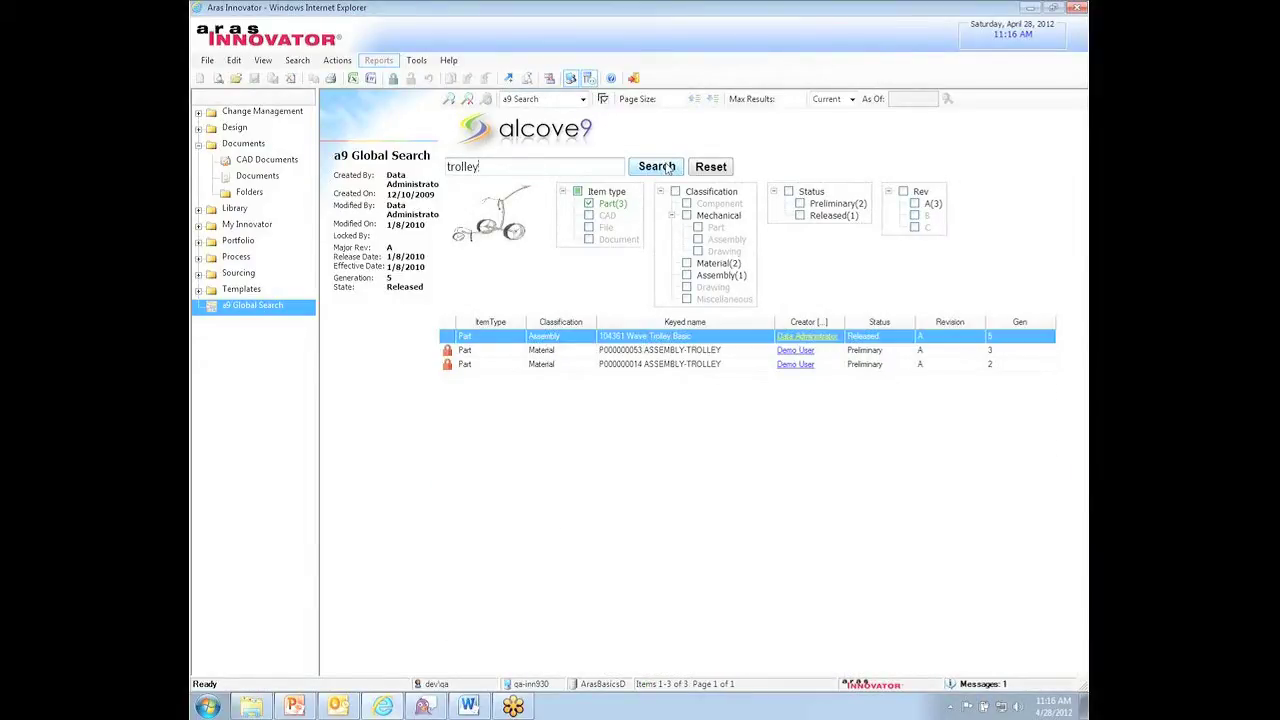
{"action": "left_click", "coordinate": [667, 168]}
{"action": "left_click", "coordinate": [667, 168]}
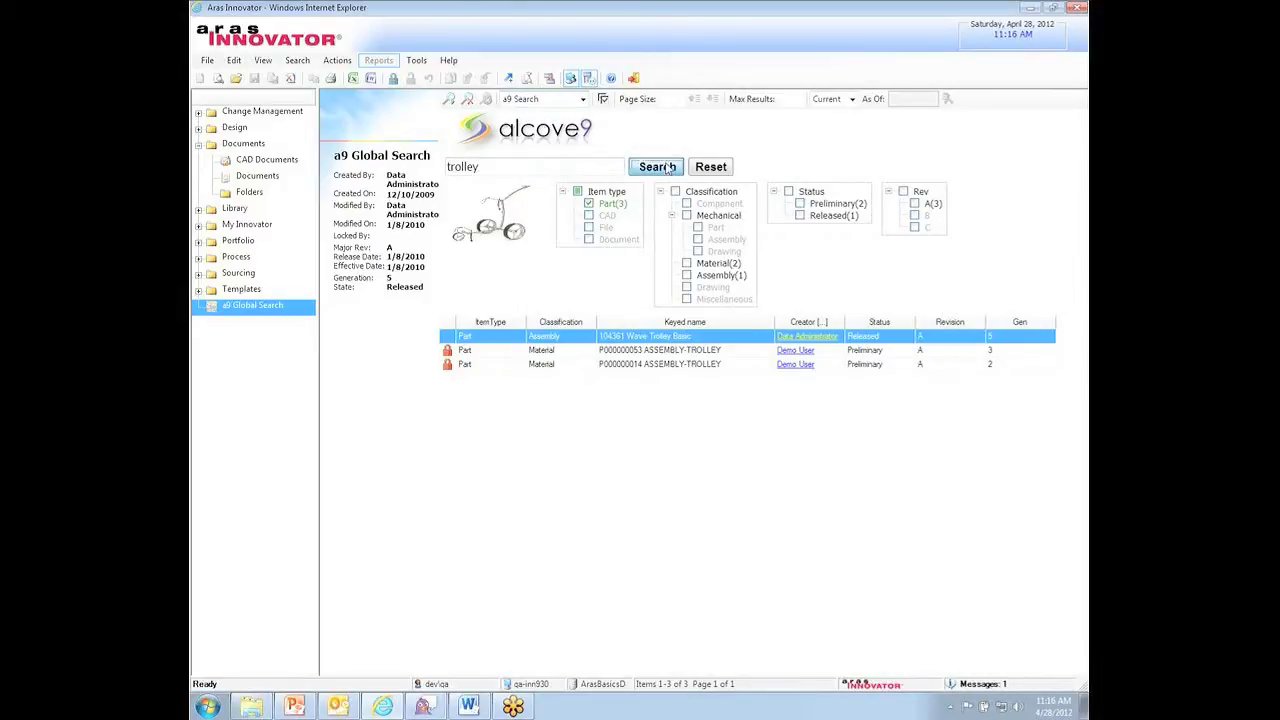